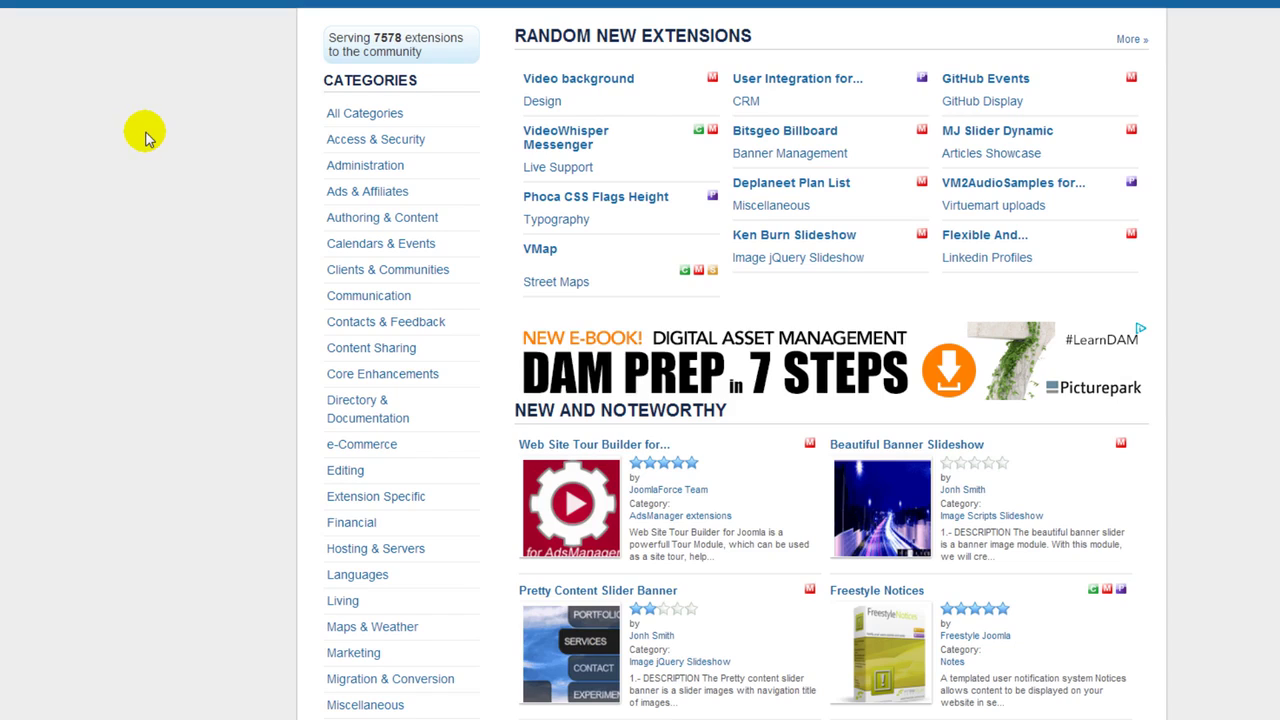
Browse the Articles comments extensions within the Contacts & Feedback category of the Joomla Extensions Directory
click(388, 321)
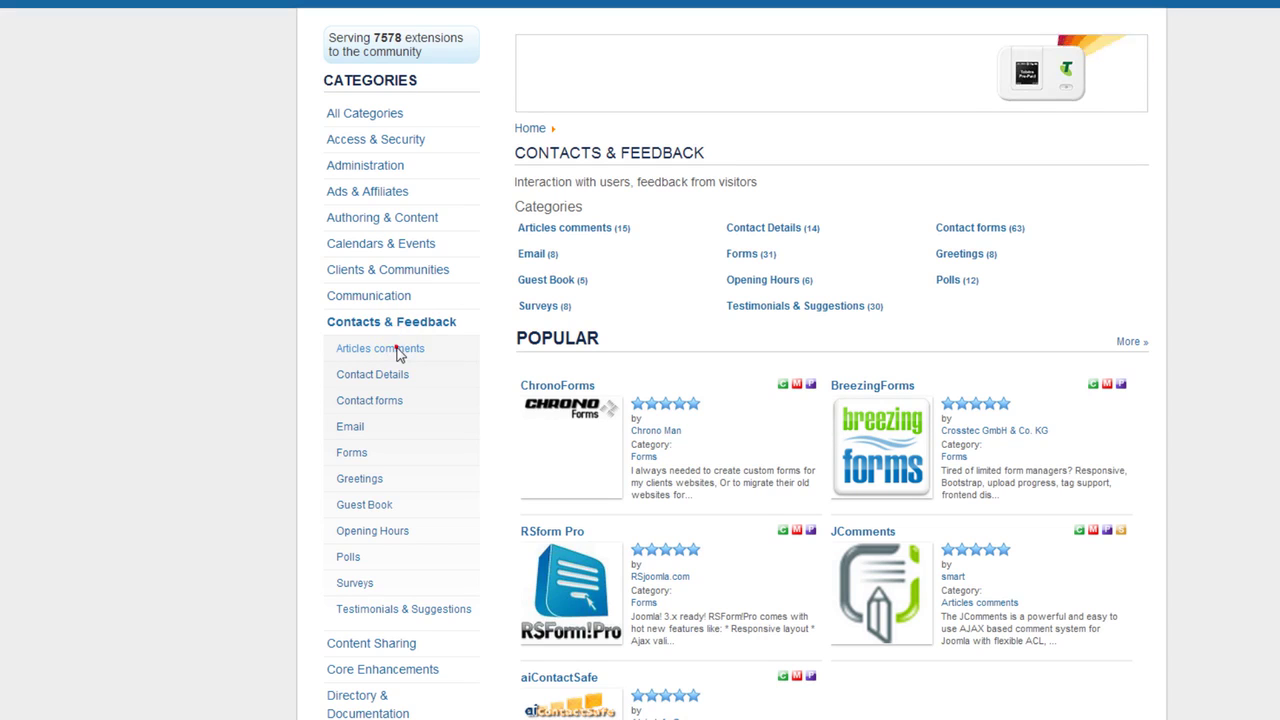
click(397, 351)
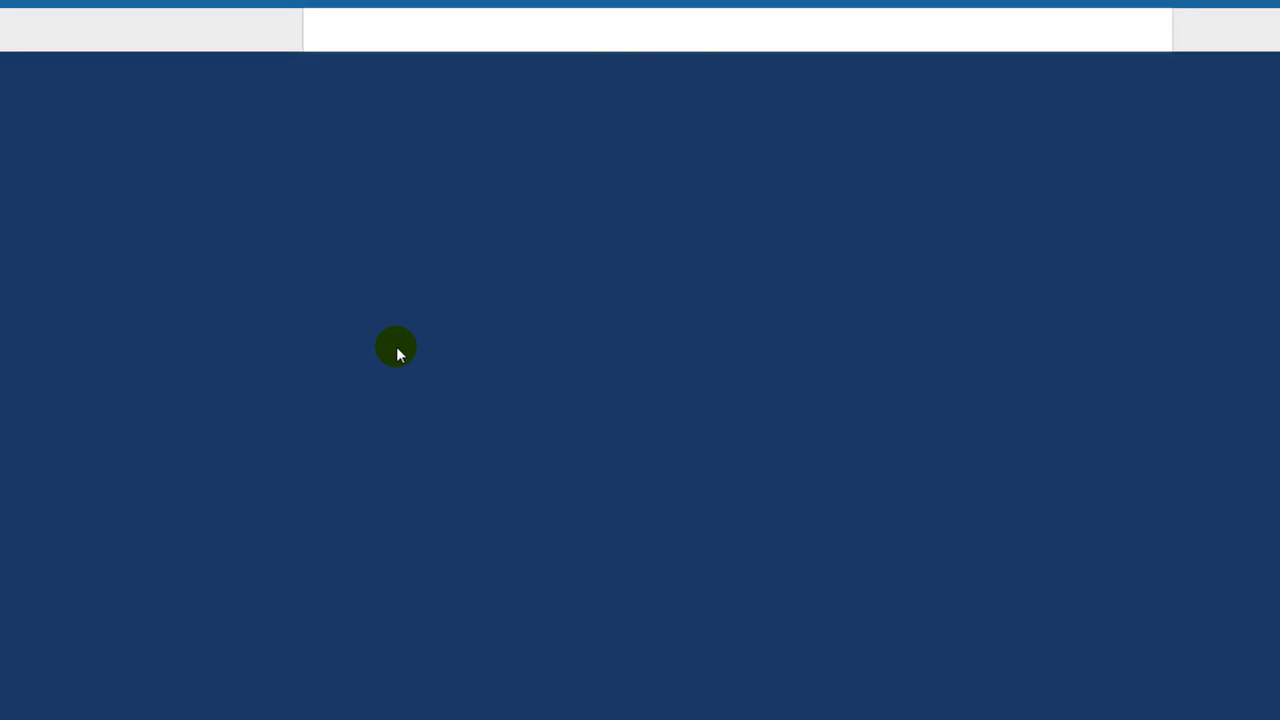
scroll(131, 289, down, 6)
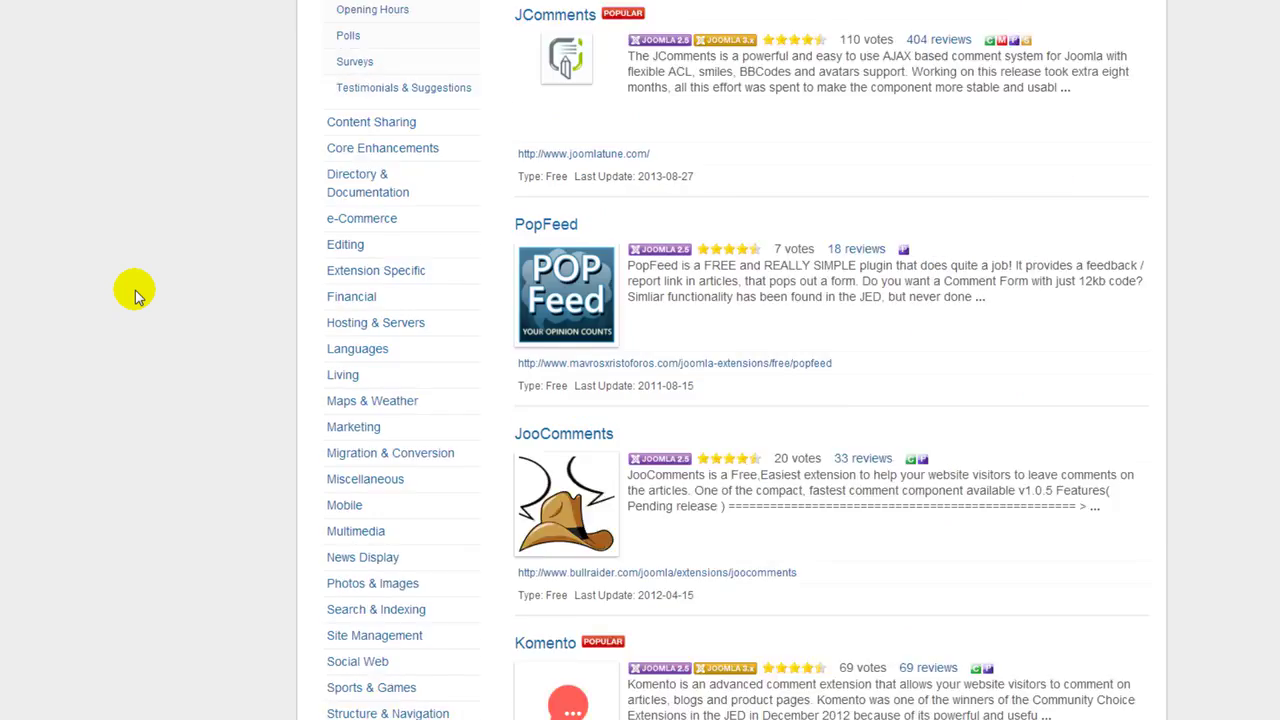
scroll(135, 293, down, 3)
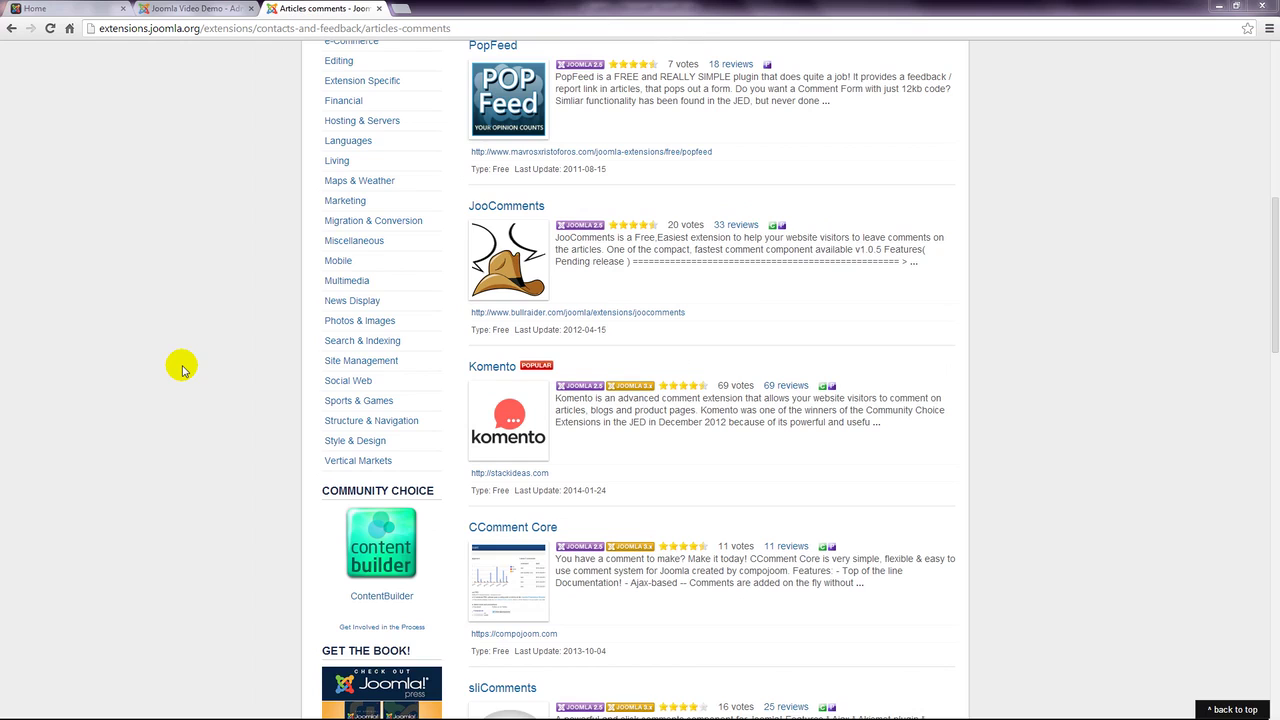
Open the Komento extension's listing and review its description, features, free and pro versions, images and user reviews
click(486, 367)
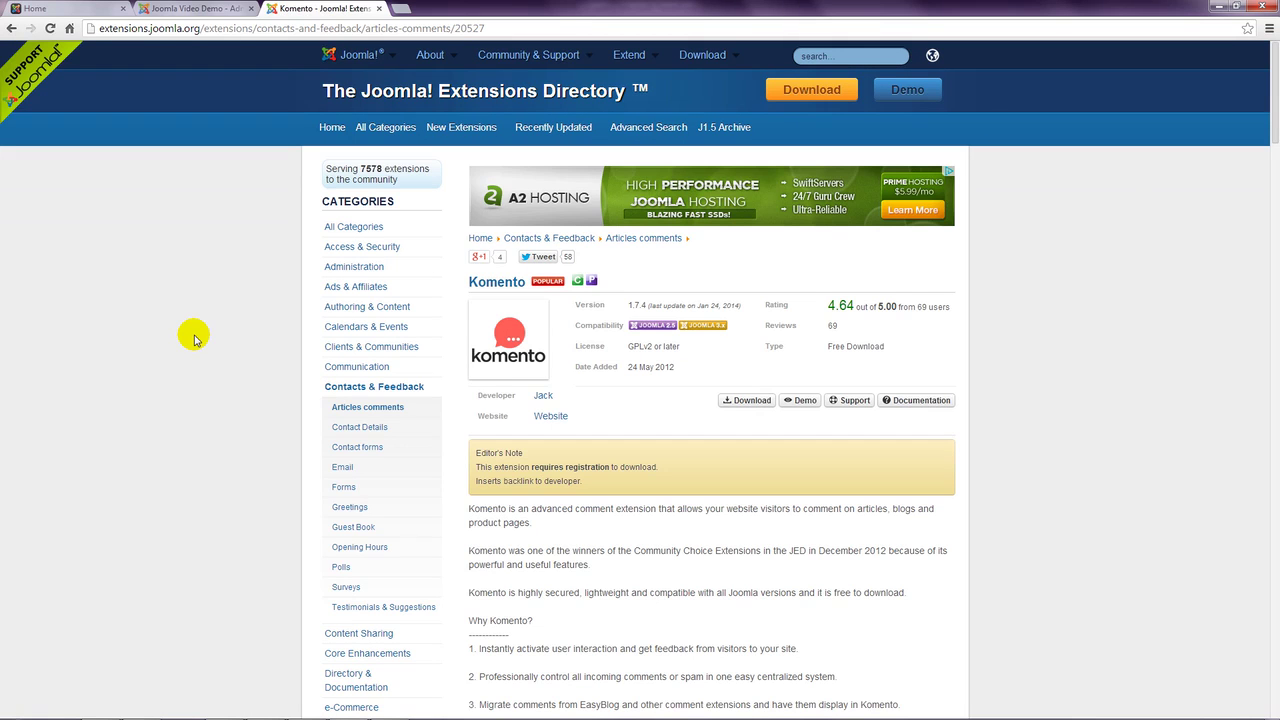
scroll(195, 340, down, 5)
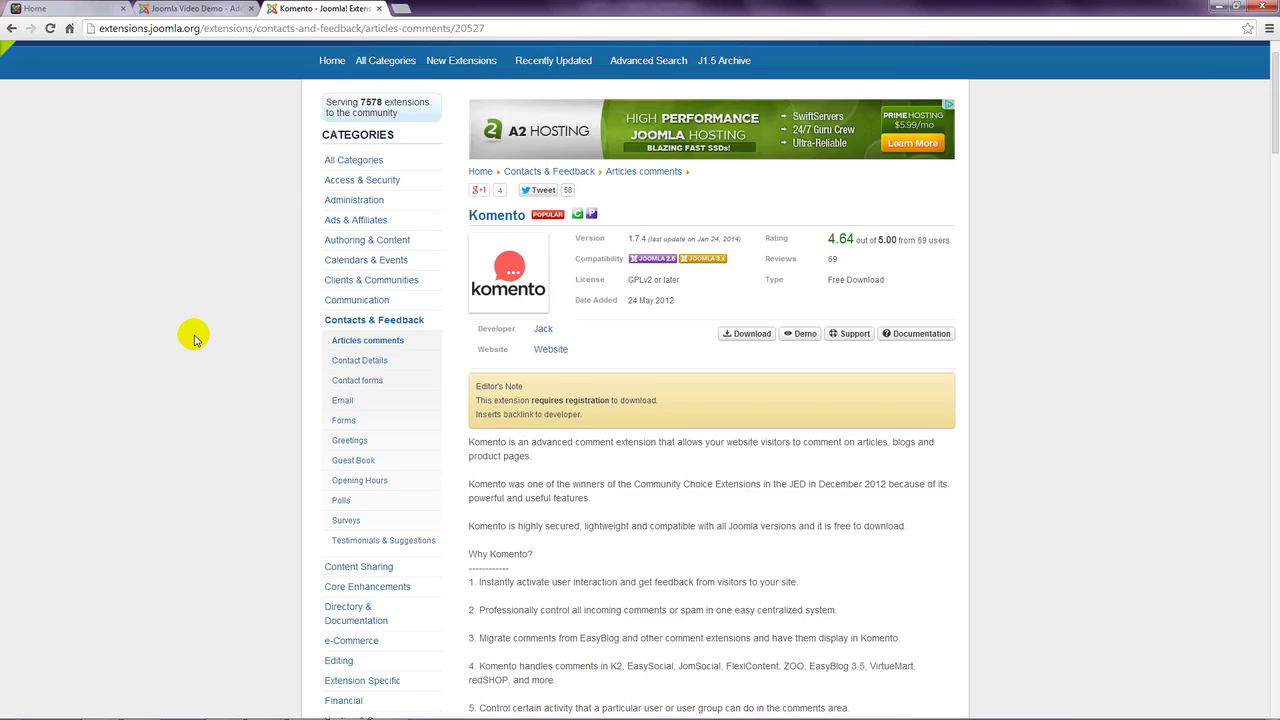
scroll(195, 340, down, 6)
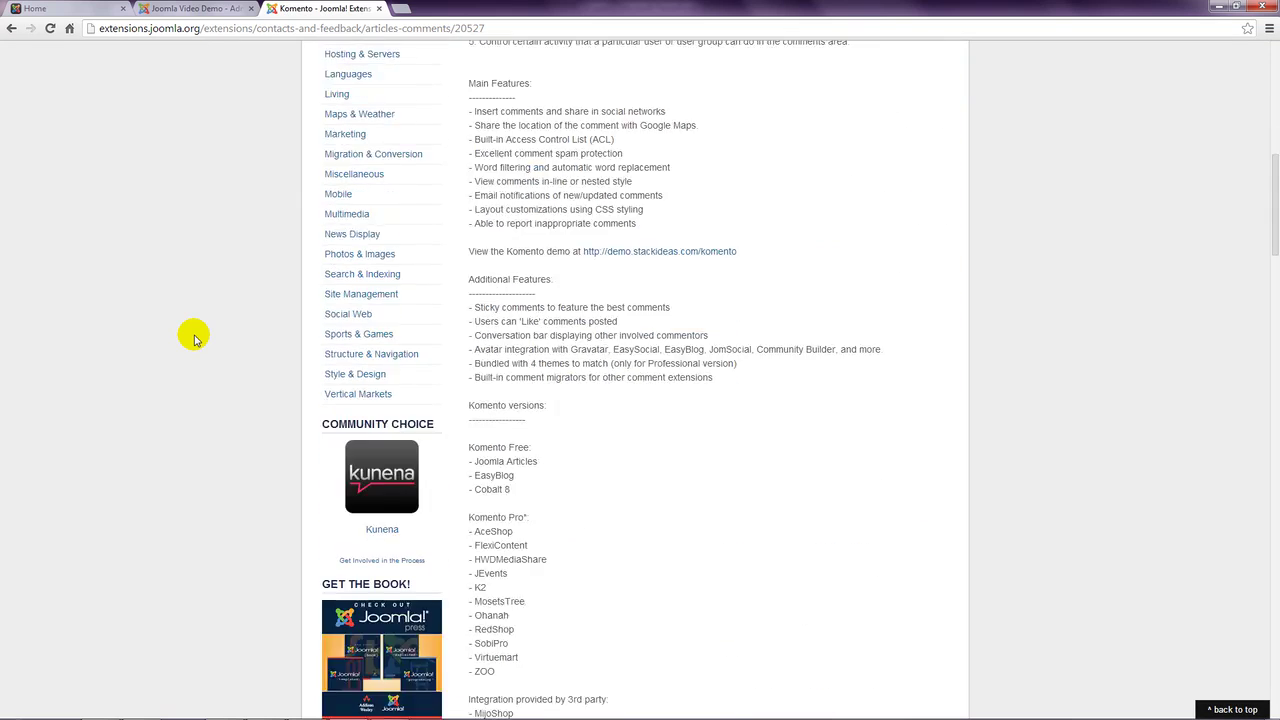
scroll(195, 340, down, 4)
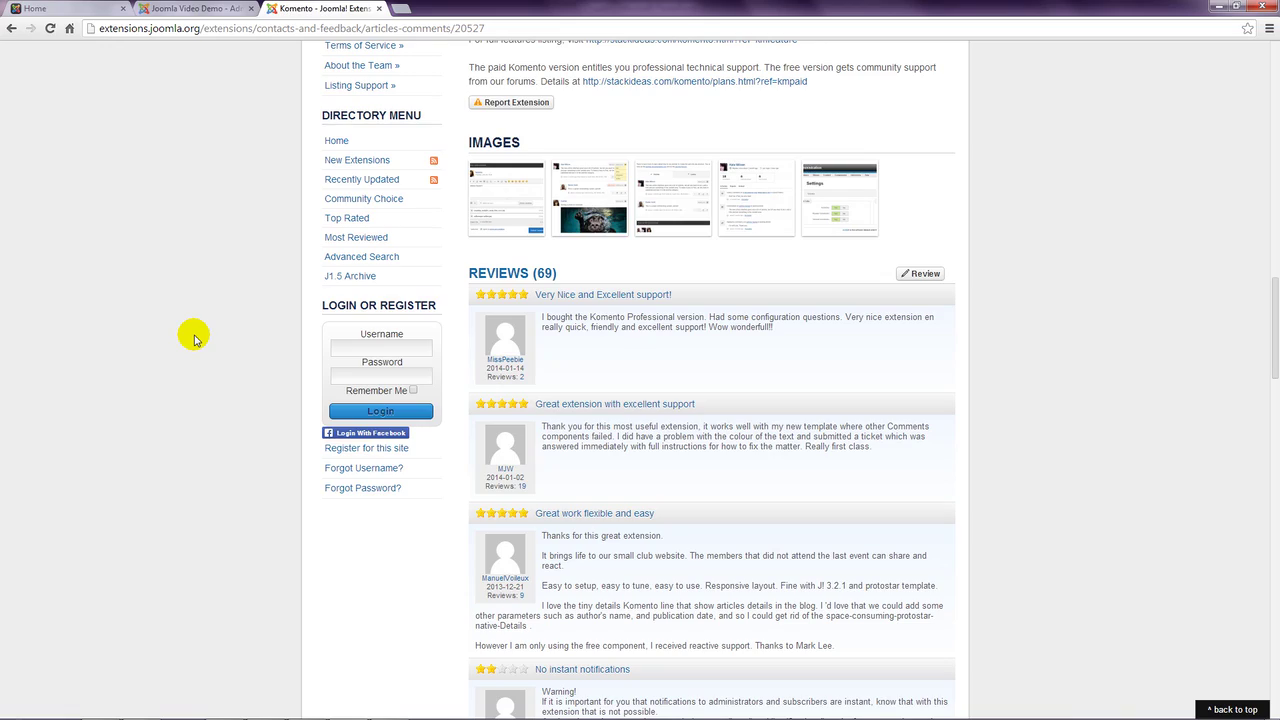
scroll(195, 340, up, 12)
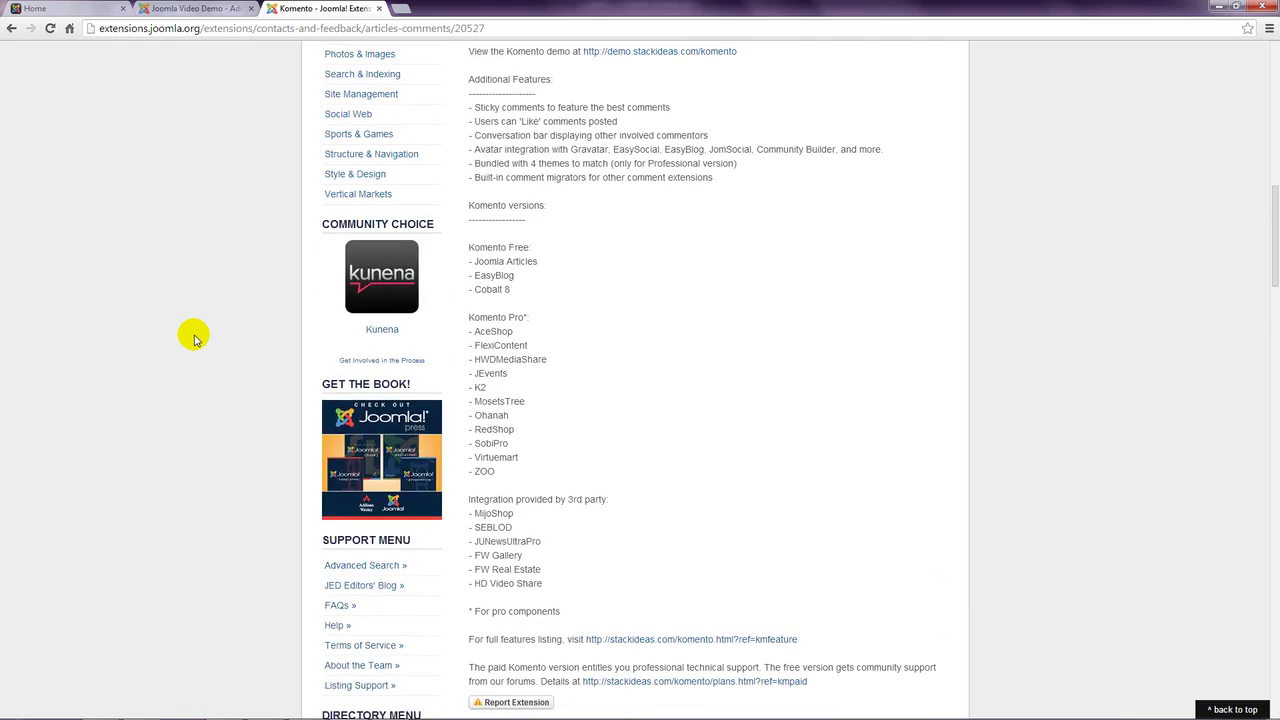
scroll(195, 340, up, 3)
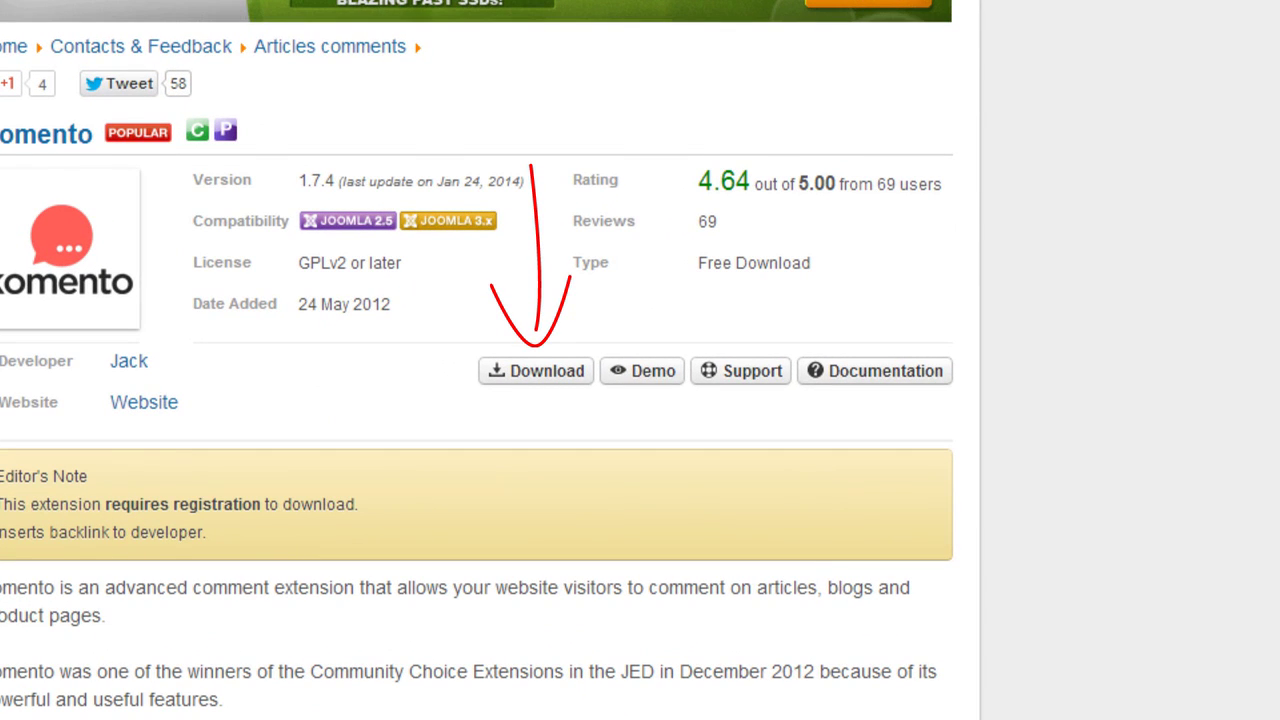
Download the free edition of Komento for Joomla 3.0 from the developer's website
click(540, 372)
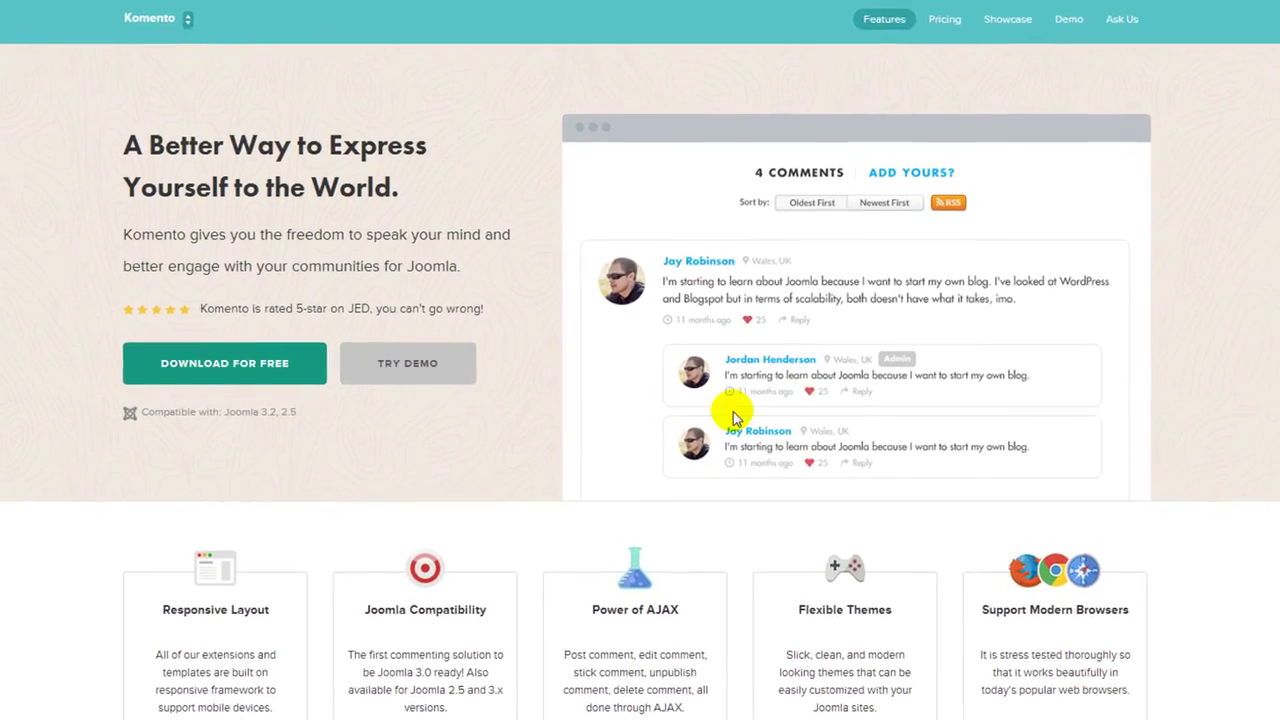
click(150, 366)
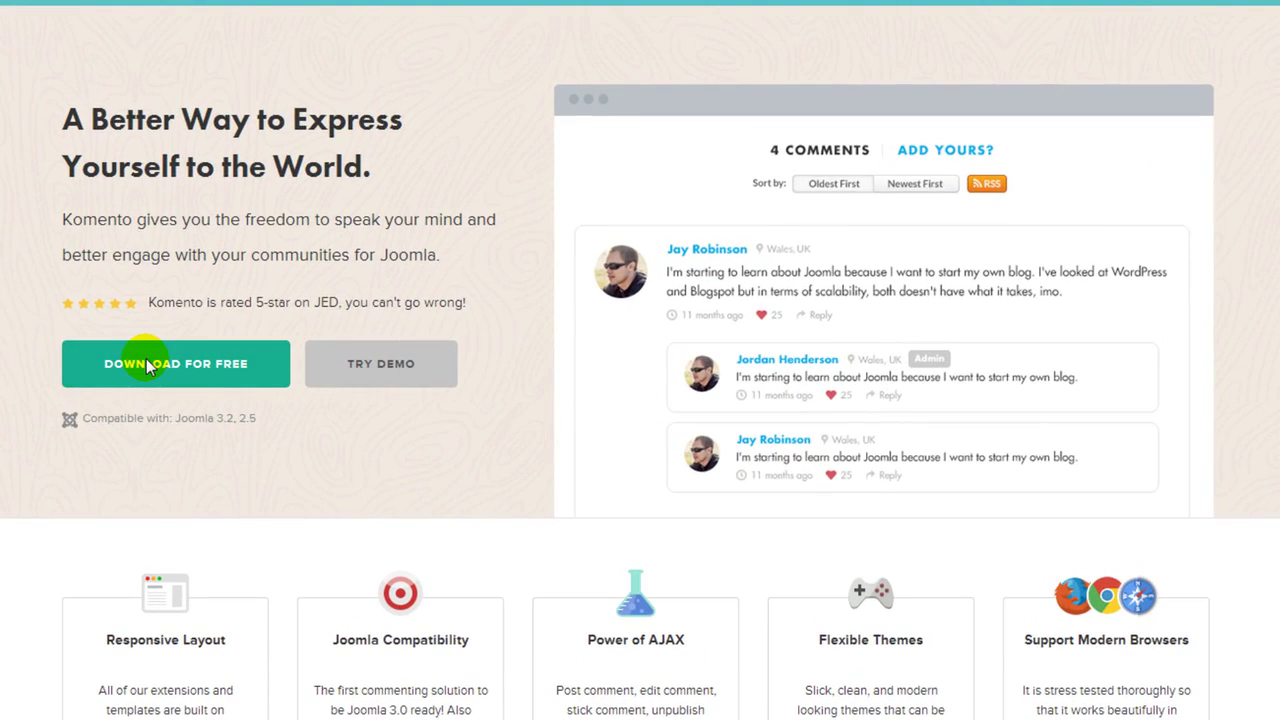
scroll(148, 366, down, 4)
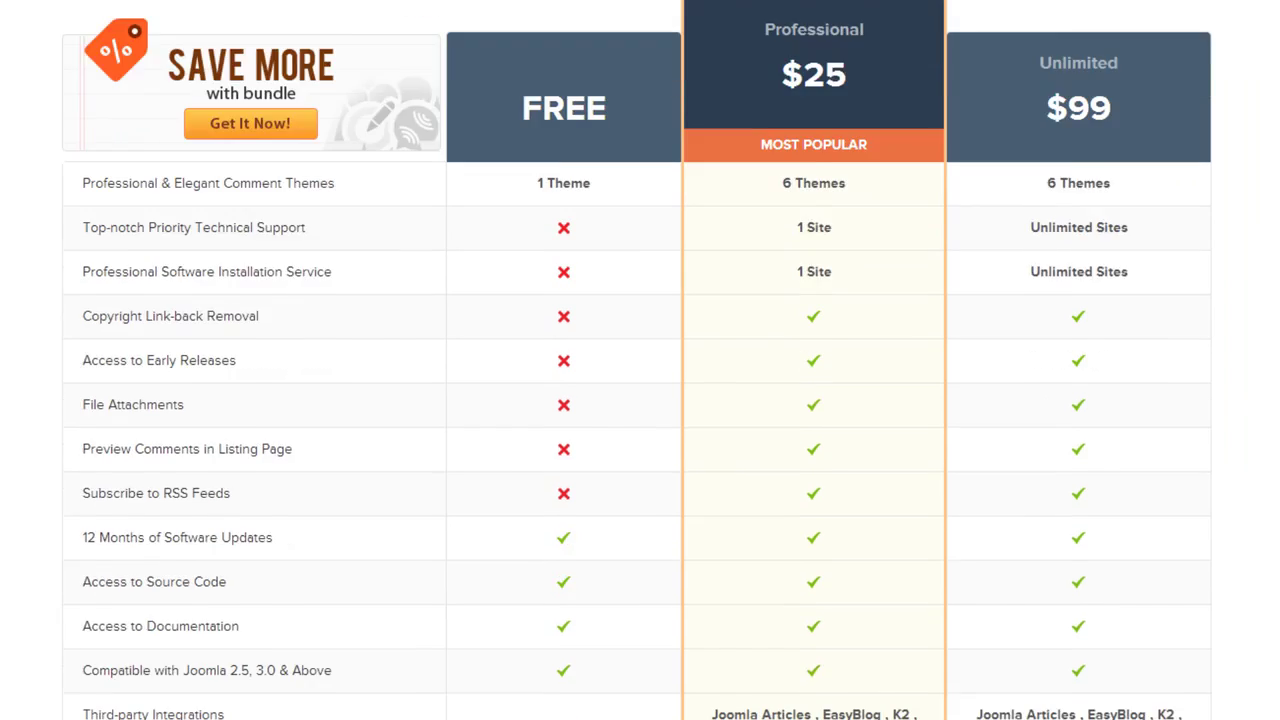
scroll(640, 360, down, 1)
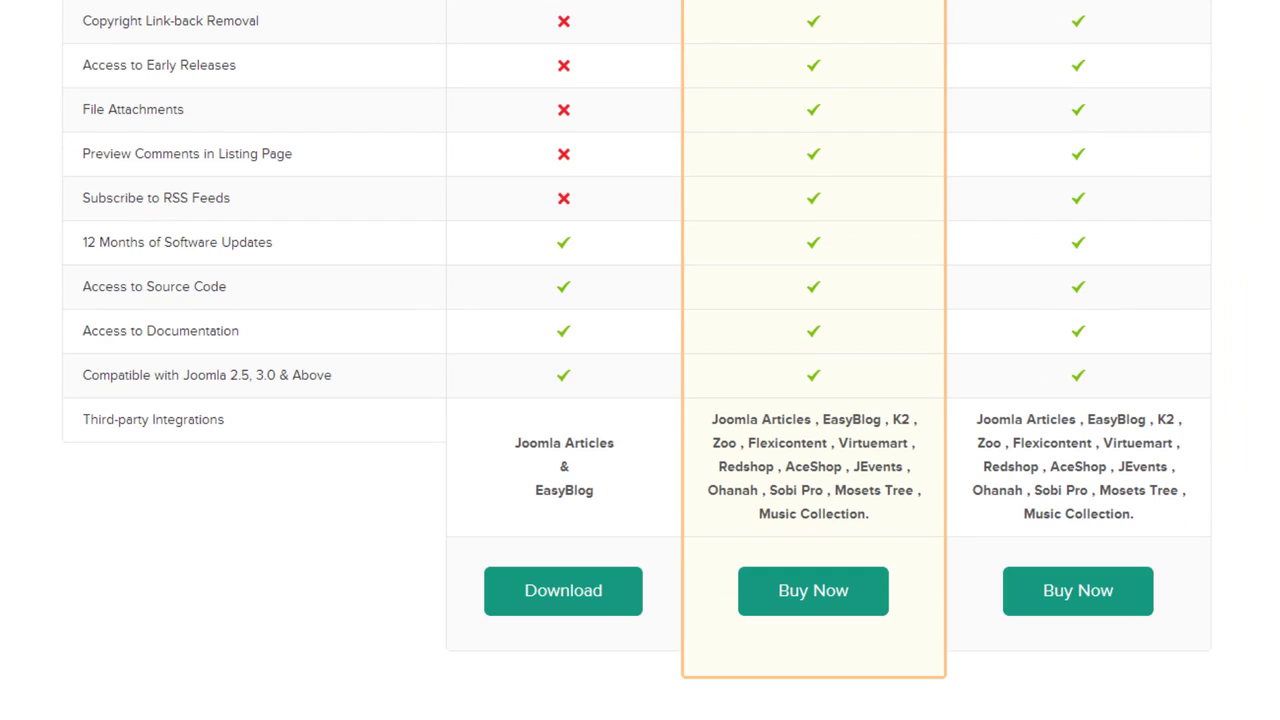
click(556, 594)
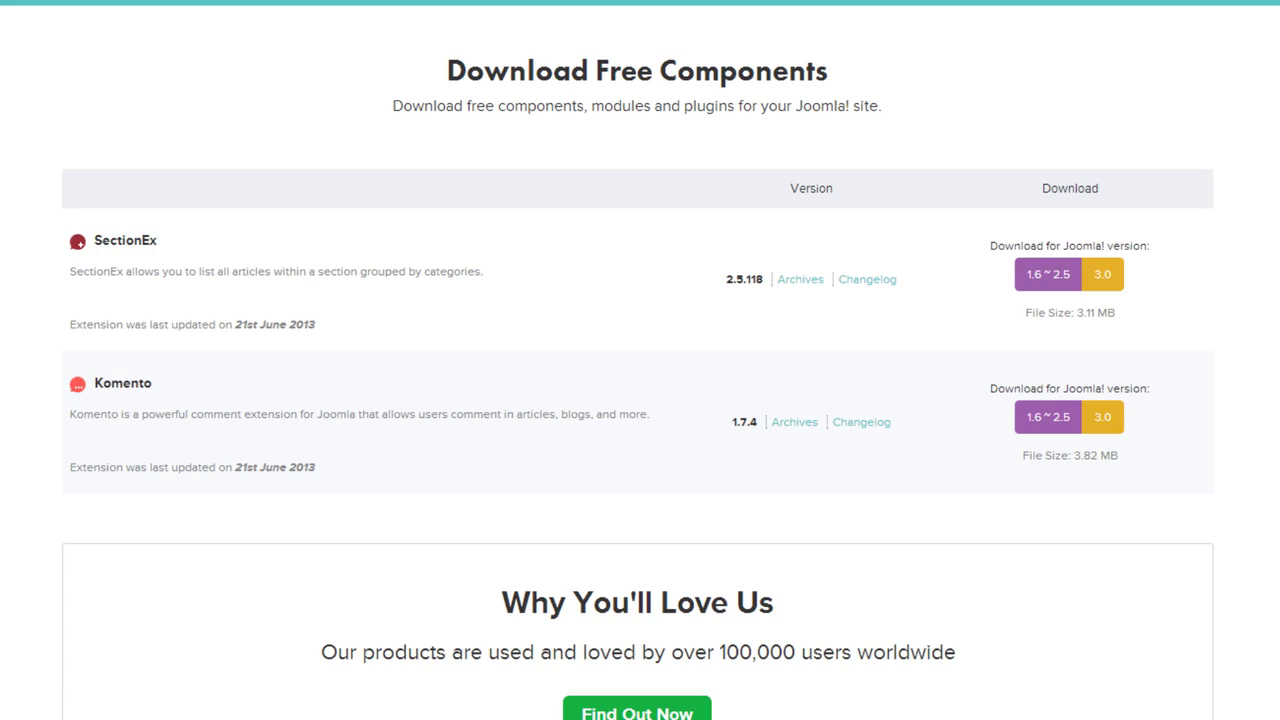
click(1103, 424)
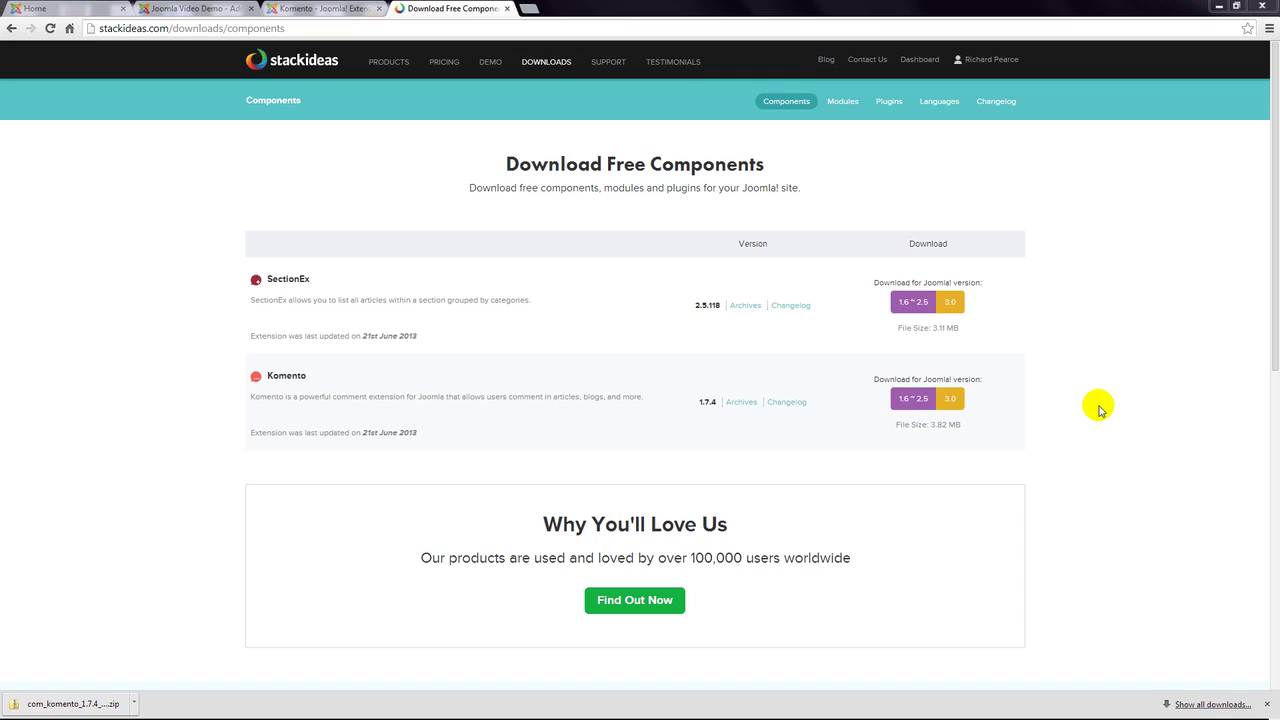
Switch to the Joomla administrator site and open the Extension Manager's install page
click(192, 10)
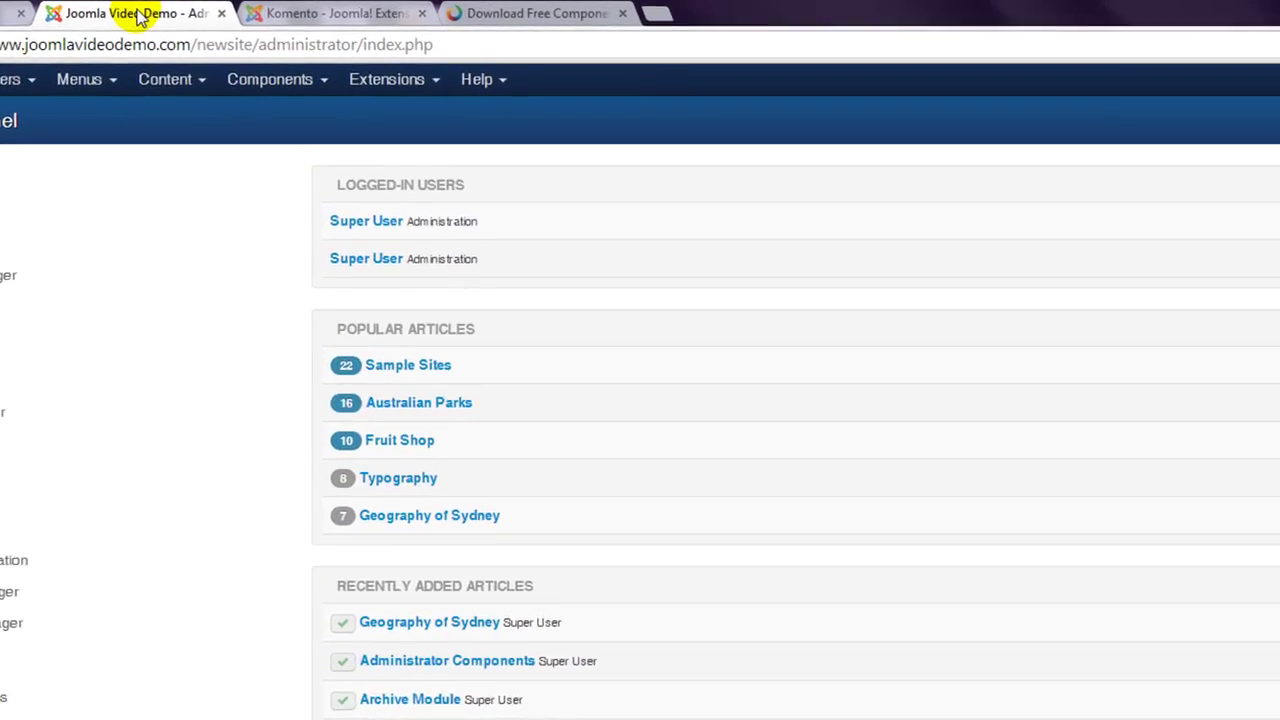
click(376, 78)
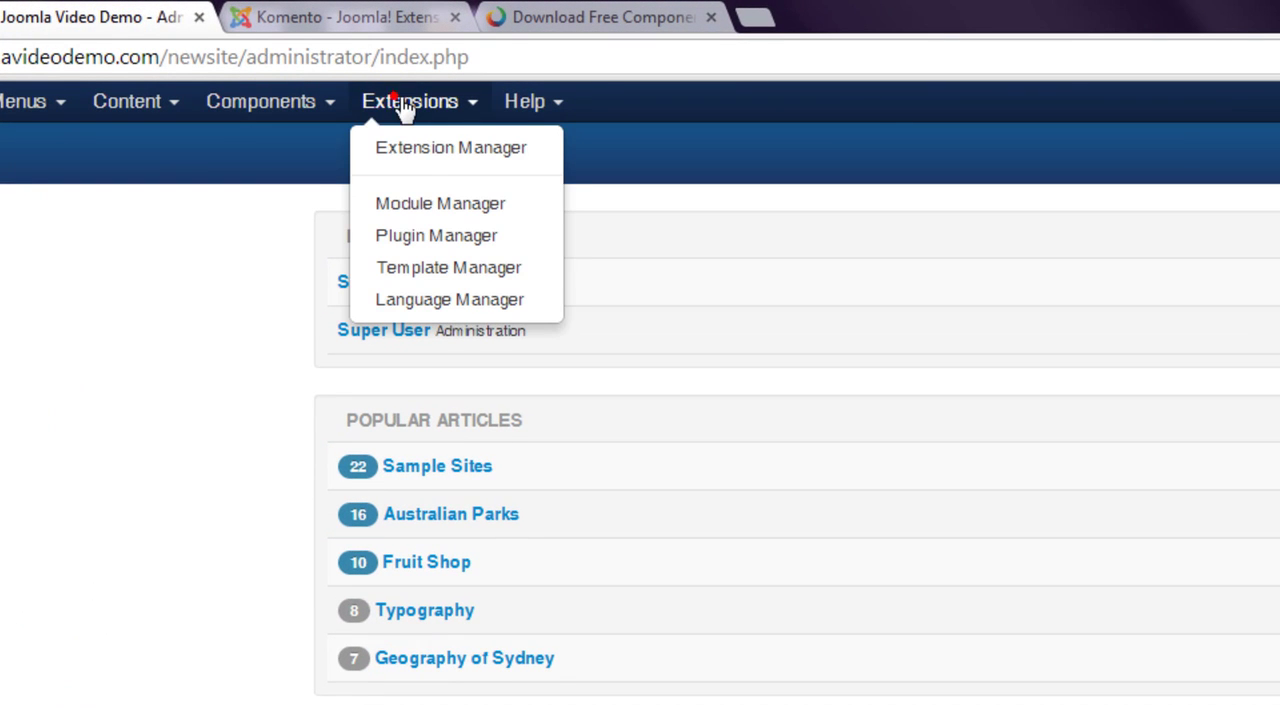
click(412, 148)
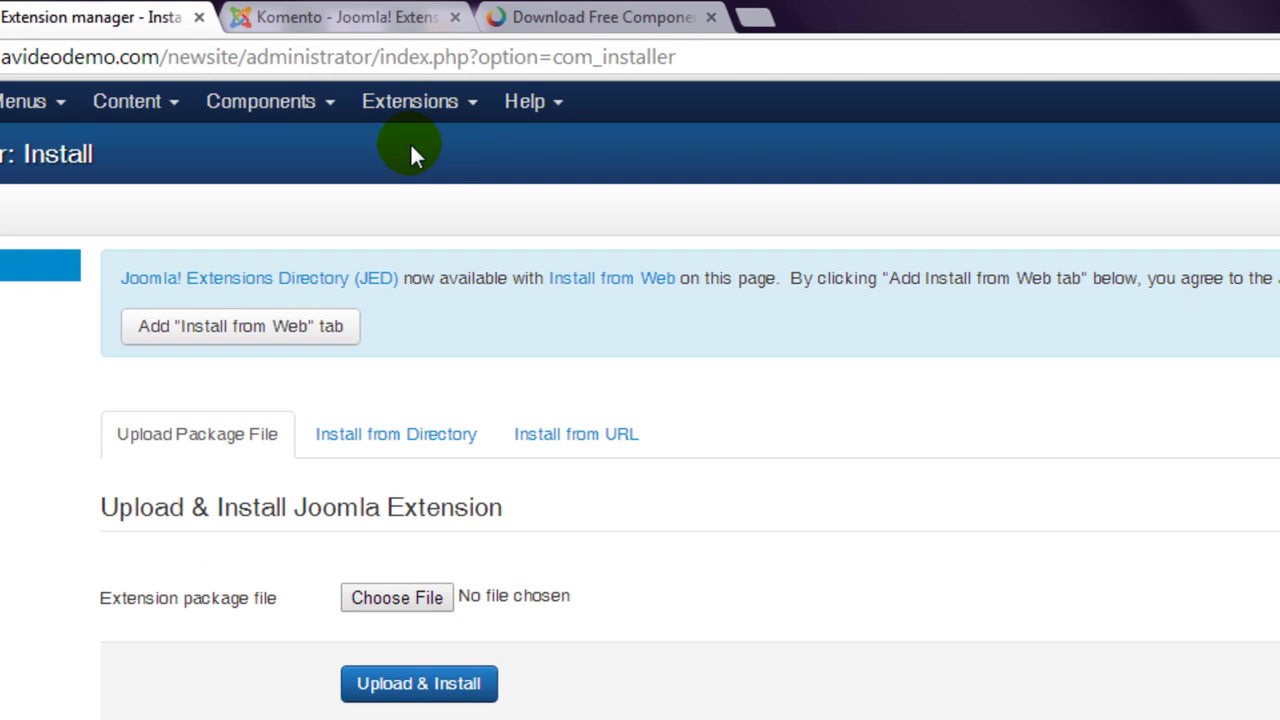
Upload and install the package com_komento_1.7.4_free_j3.0.zip from the Joomla folder
click(405, 598)
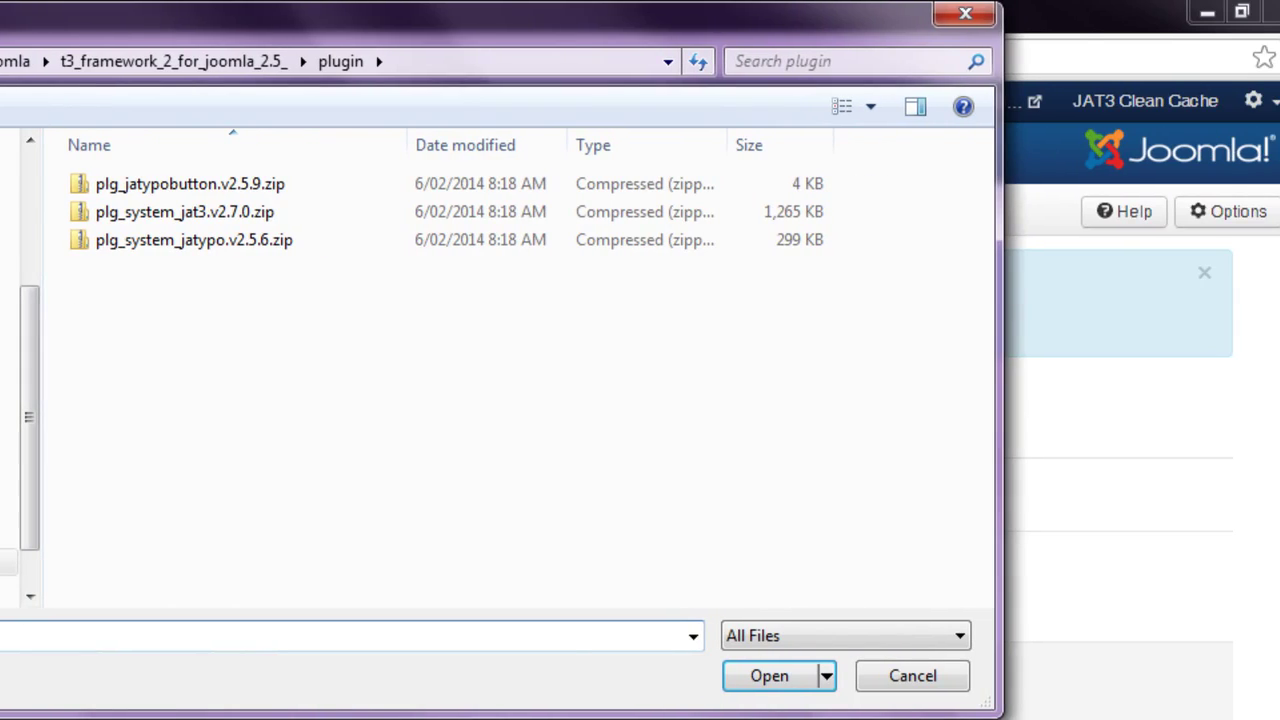
click(14, 61)
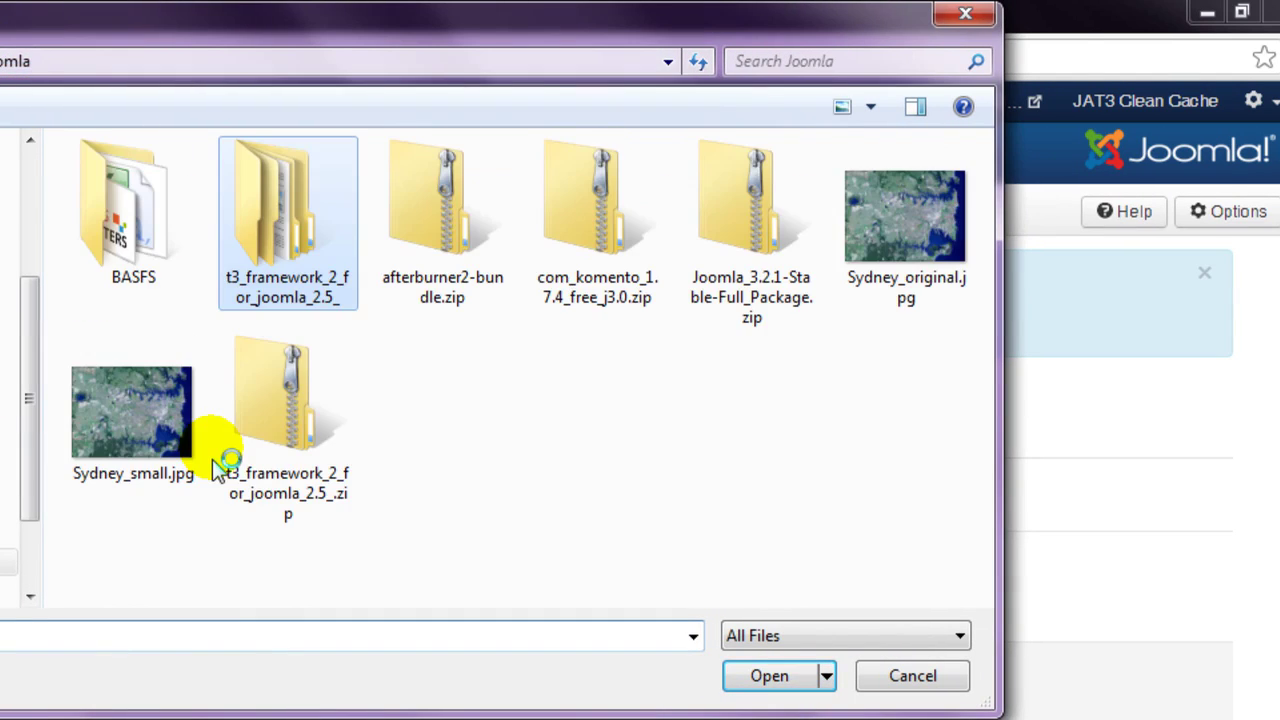
click(594, 229)
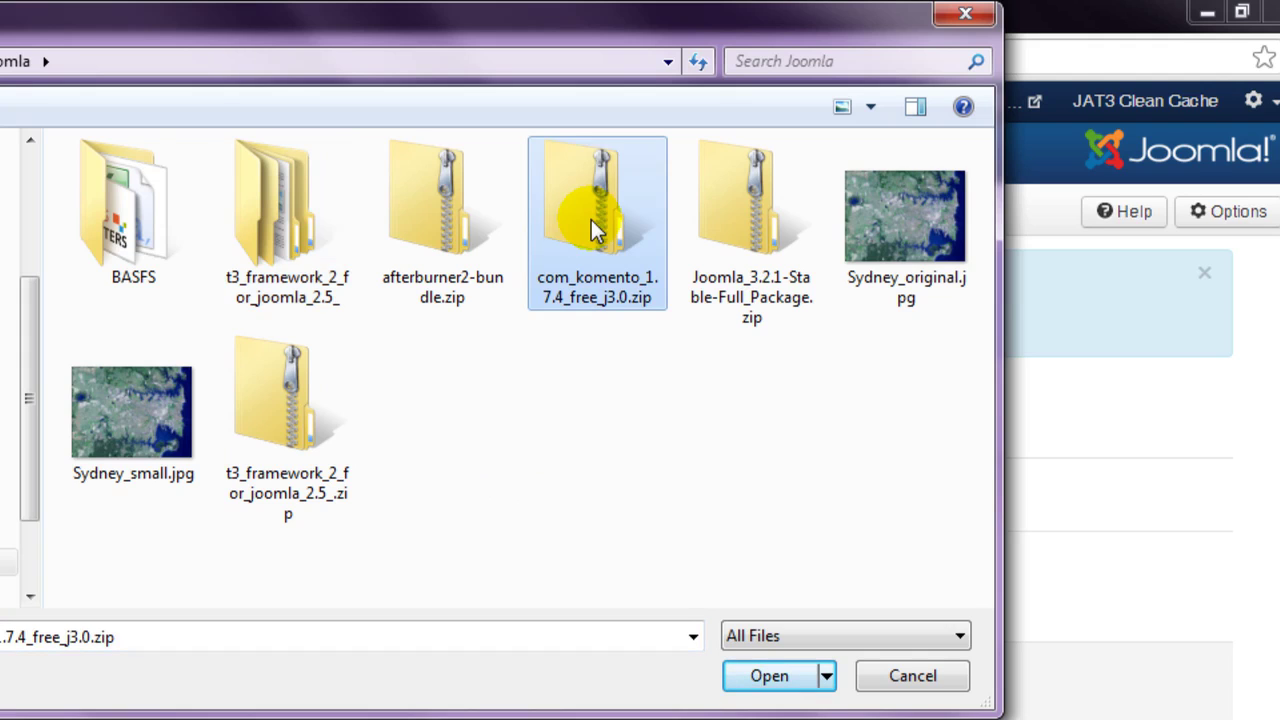
double_click(594, 229)
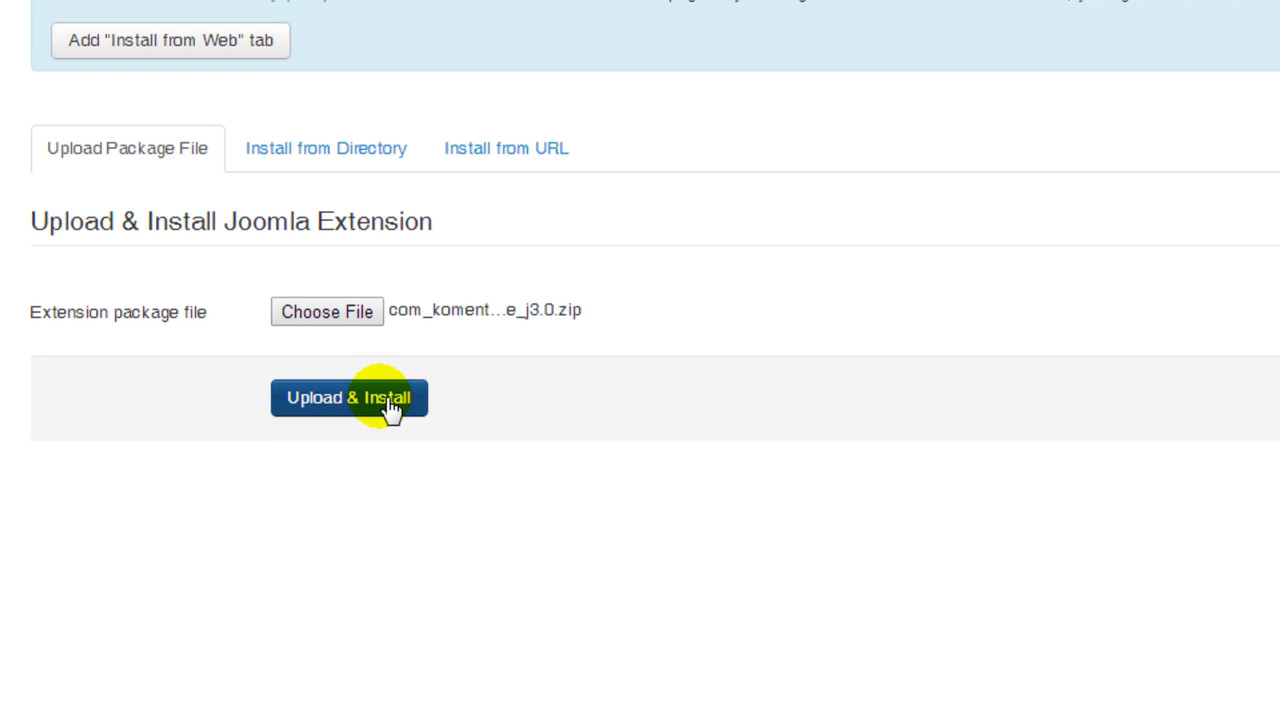
click(388, 402)
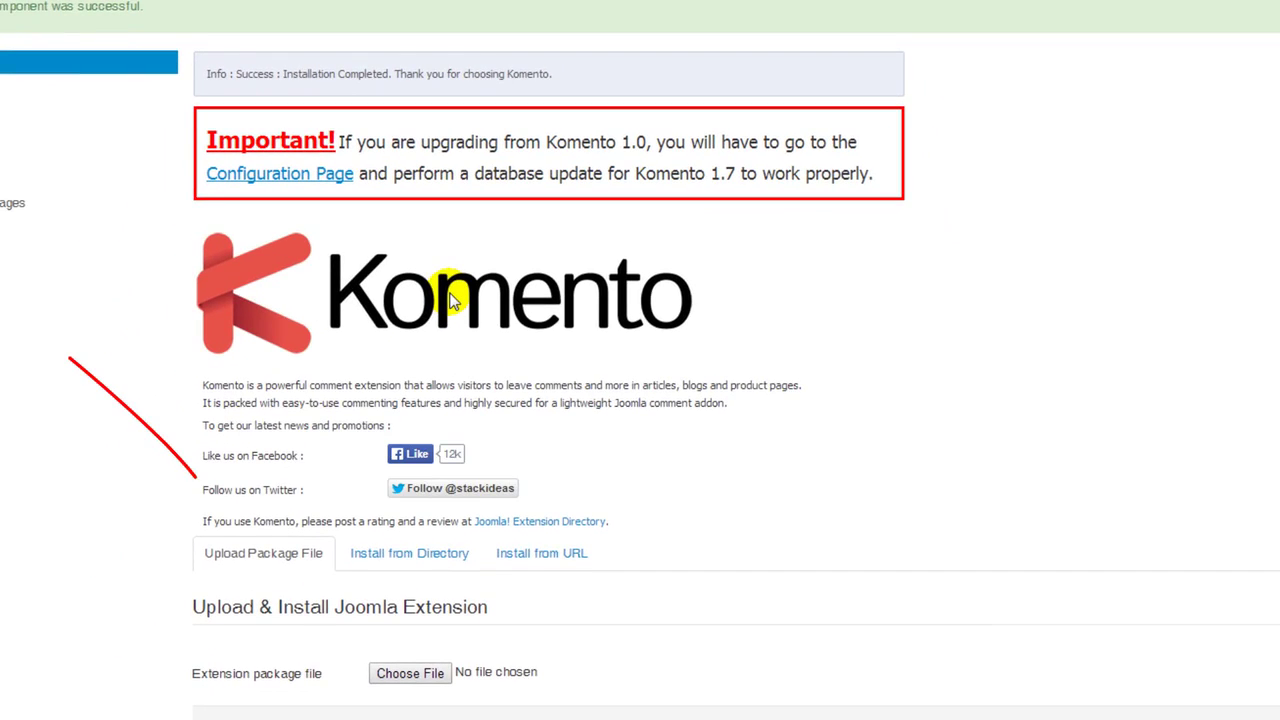
Open the control panel of the installed Komento component
scroll(450, 300, down, 1)
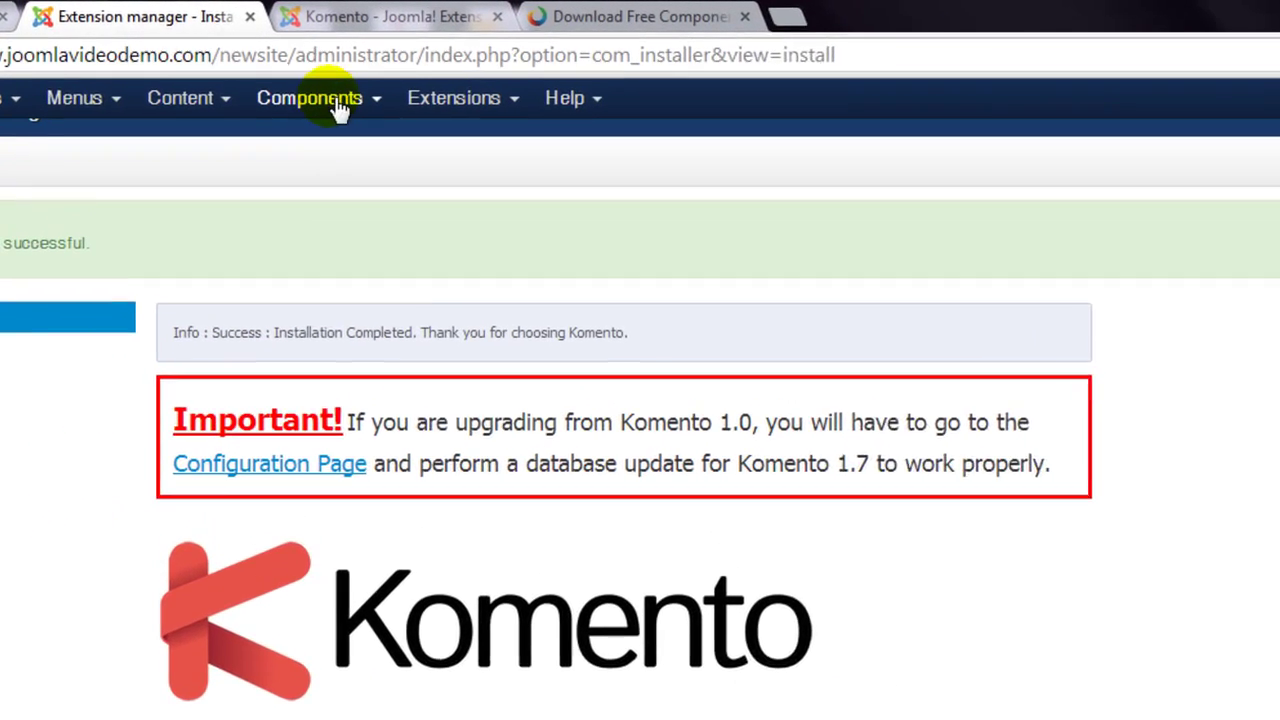
click(295, 52)
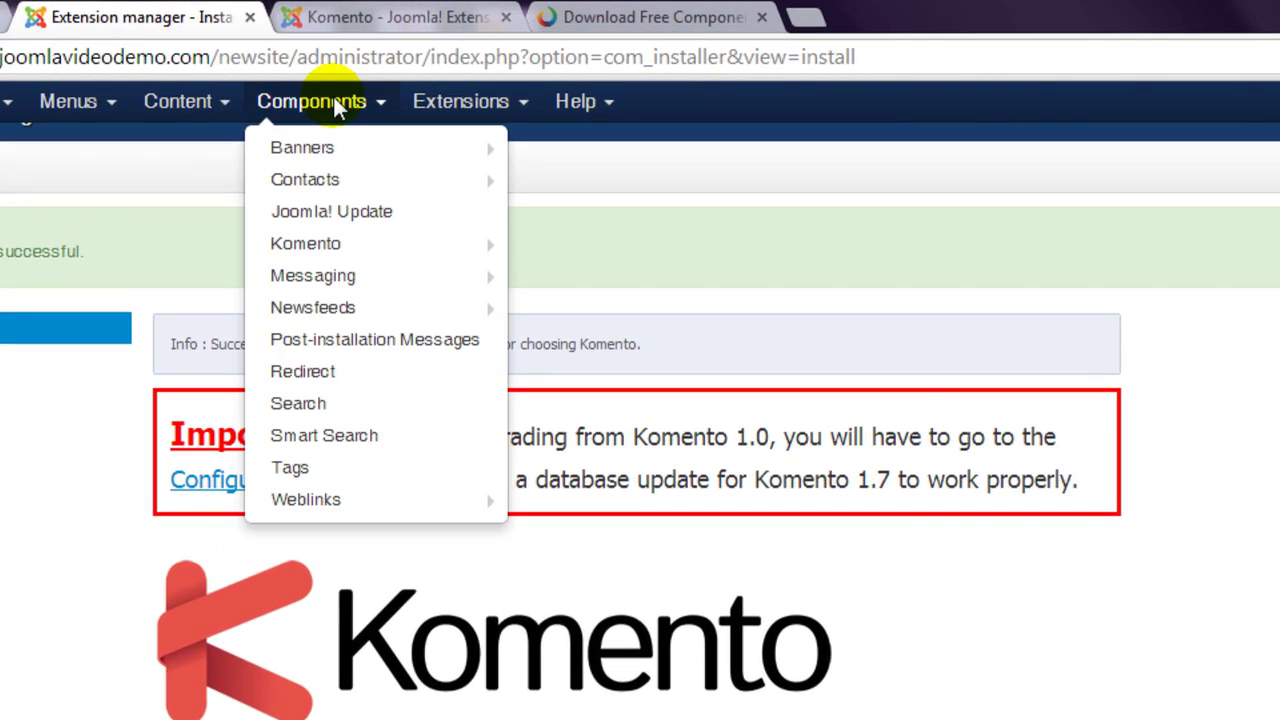
click(324, 243)
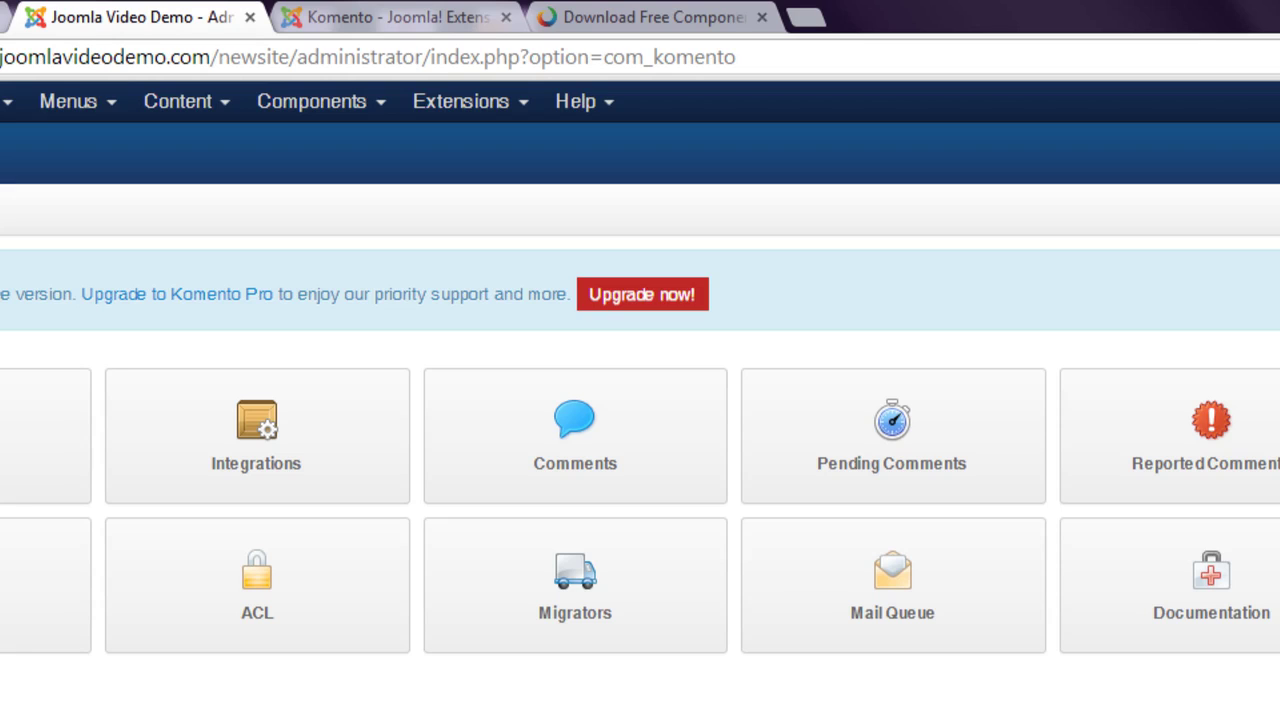
Check the Module Manager and the Plugin Manager for the modules and plugins installed with Komento
click(470, 101)
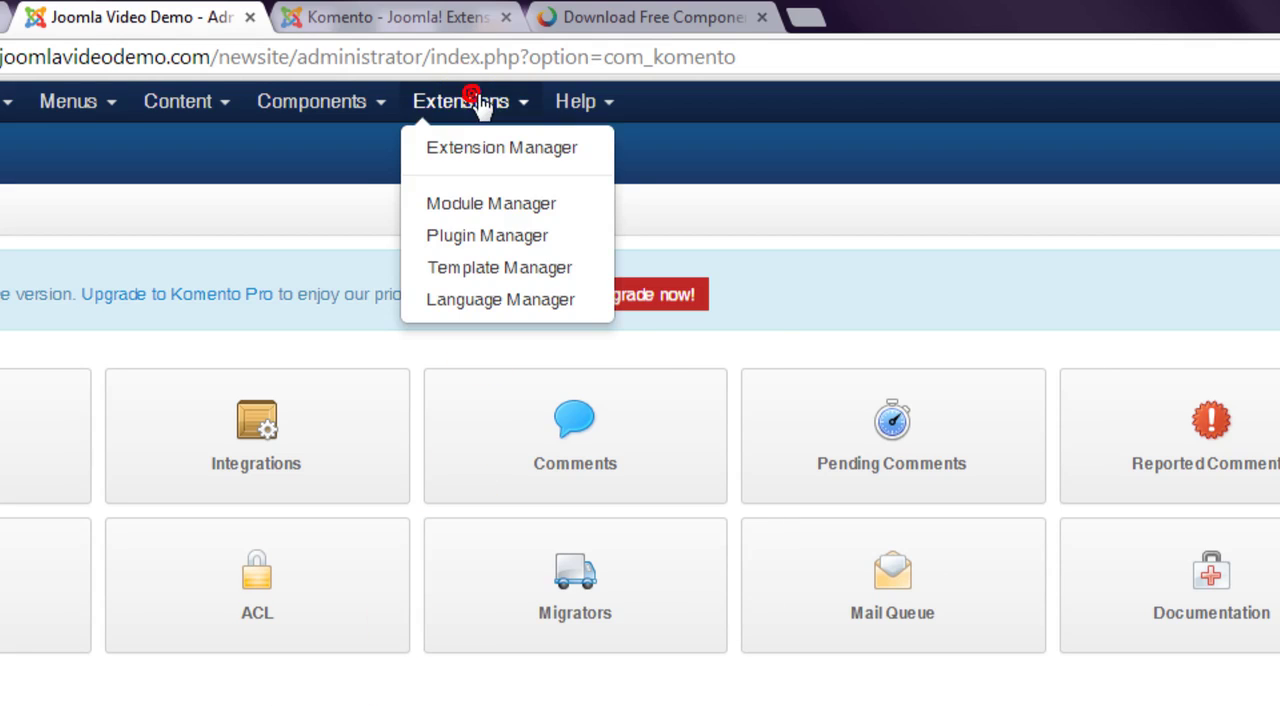
click(456, 205)
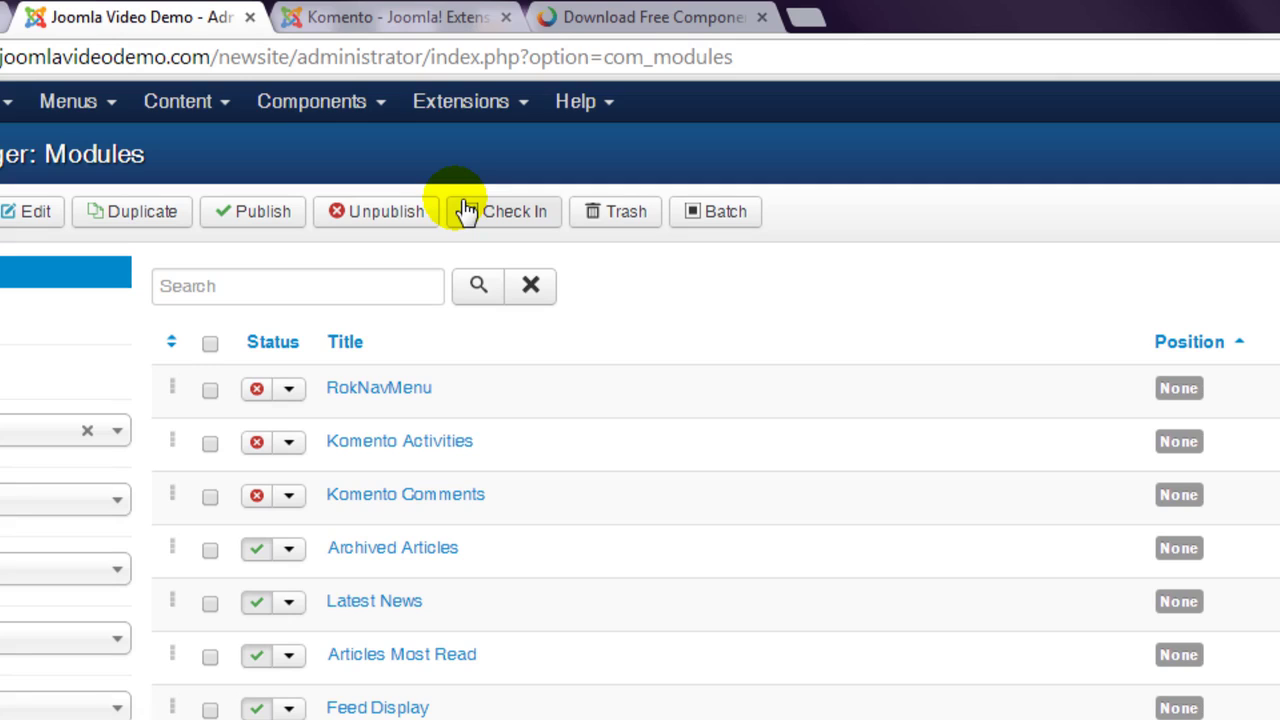
click(460, 101)
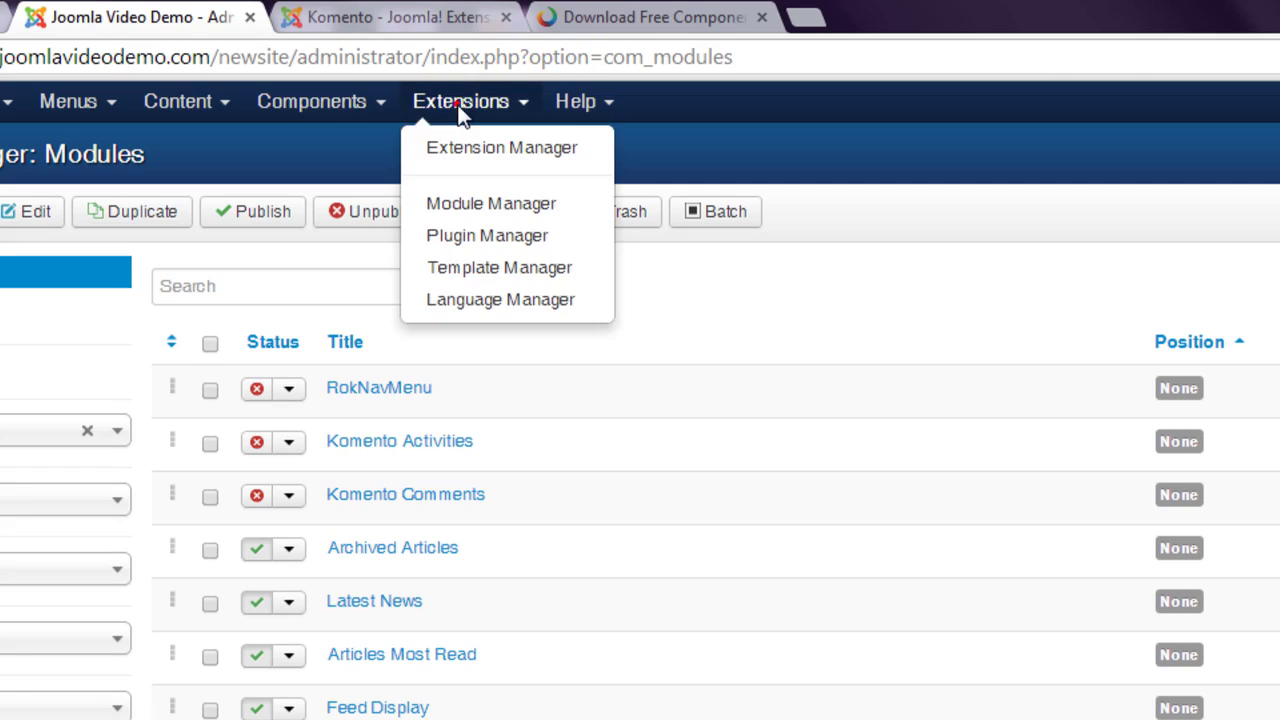
click(455, 238)
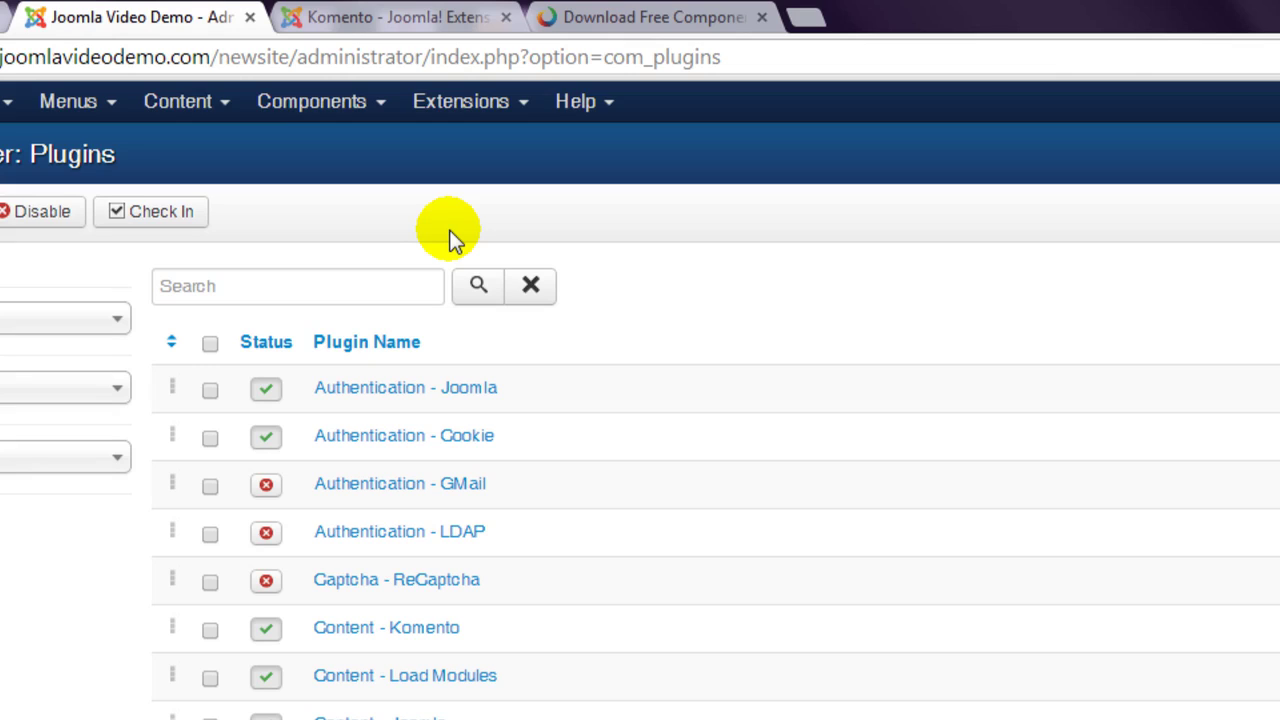
View the installed languages in the Language Manager and open the Template Manager
click(498, 104)
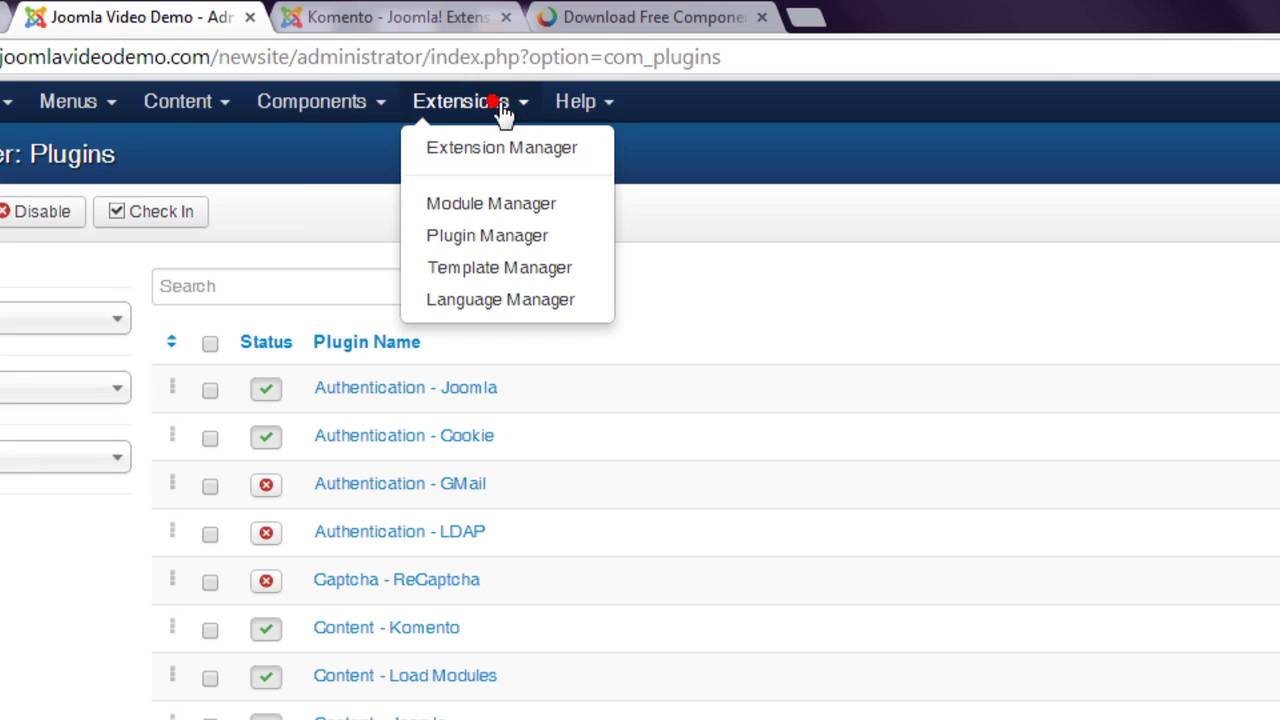
click(480, 300)
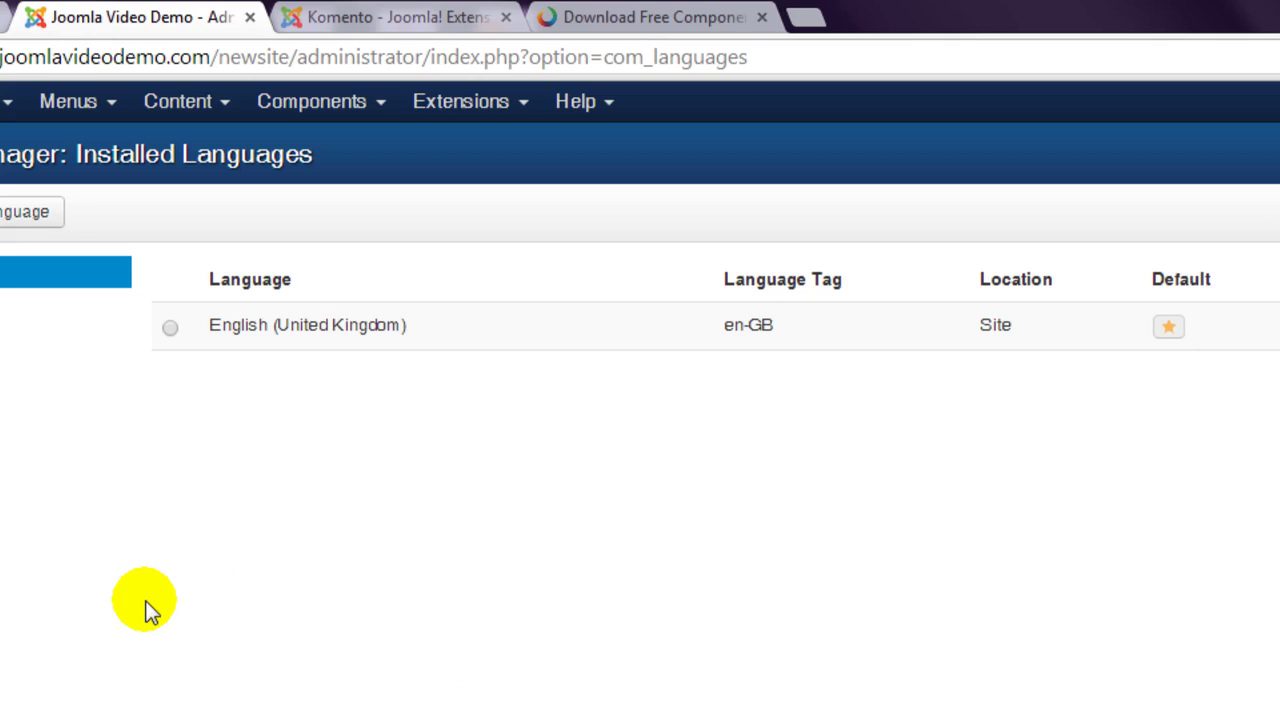
click(472, 108)
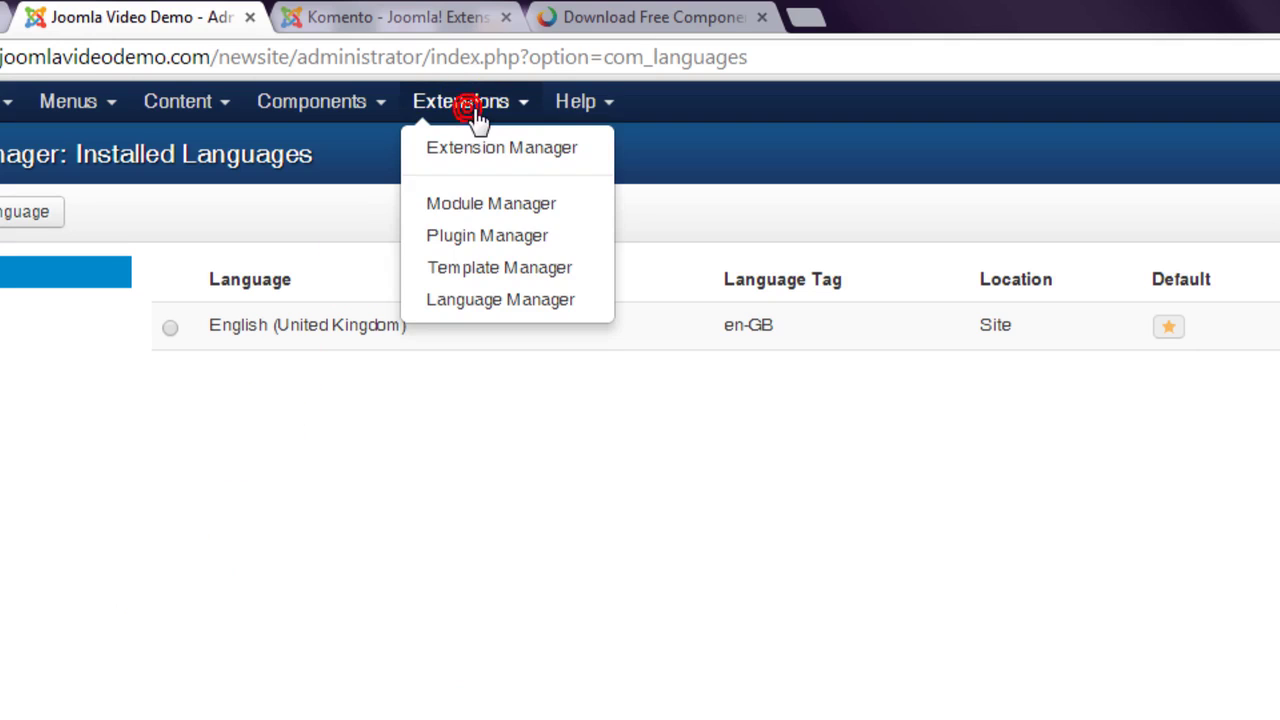
click(468, 270)
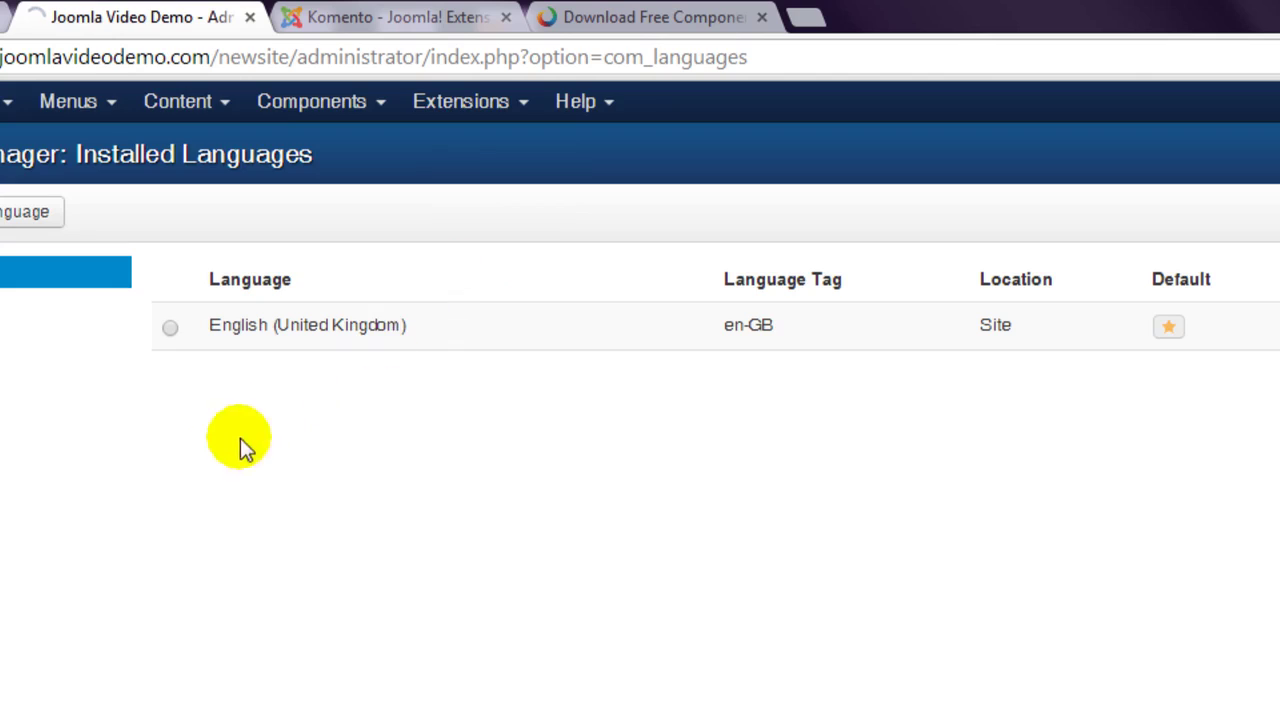